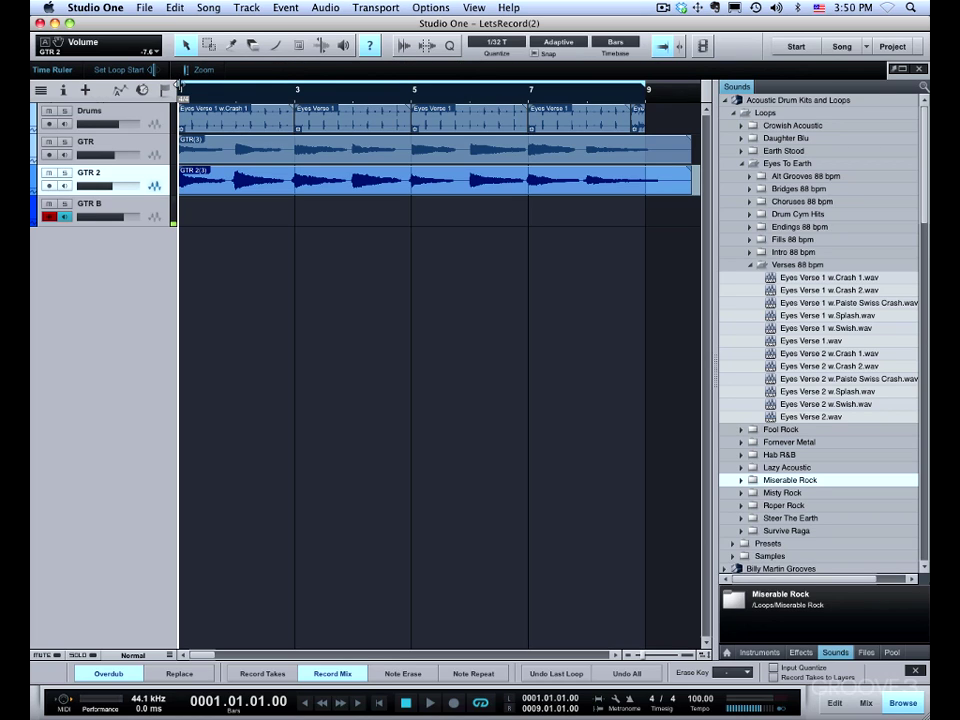
# - Nudge the loop markers, toggle loop playback off and on, and hide the help hints
pyautogui.moveTo(181, 87)
pyautogui.mouseDown()
pyautogui.moveTo(263, 88)
pyautogui.moveTo(178, 86)
pyautogui.mouseUp()
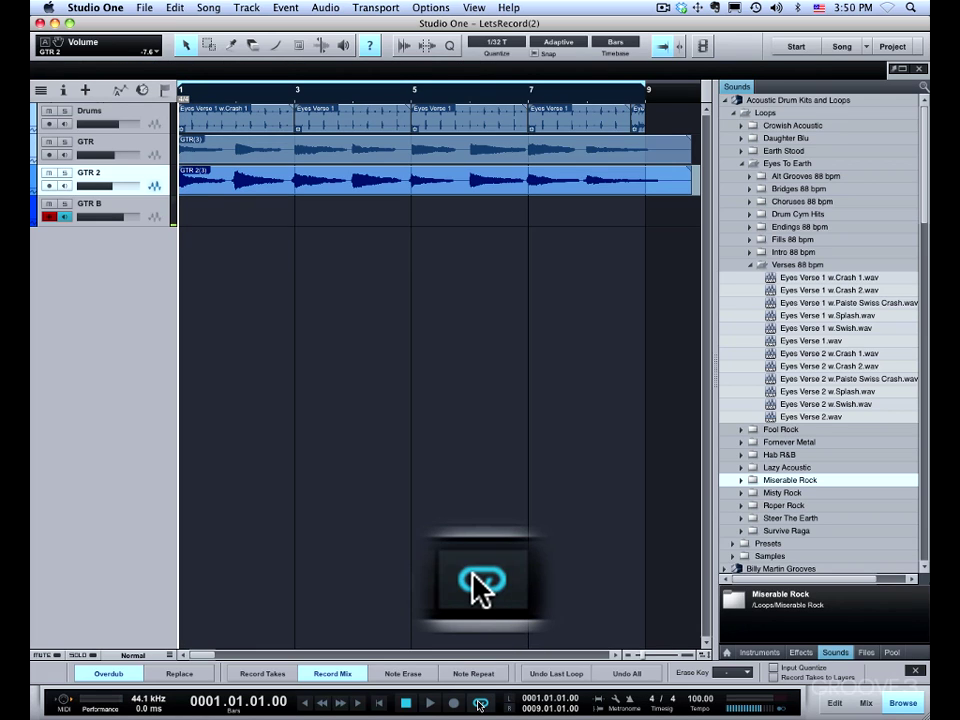
pyautogui.click(481, 704)
pyautogui.click(481, 704)
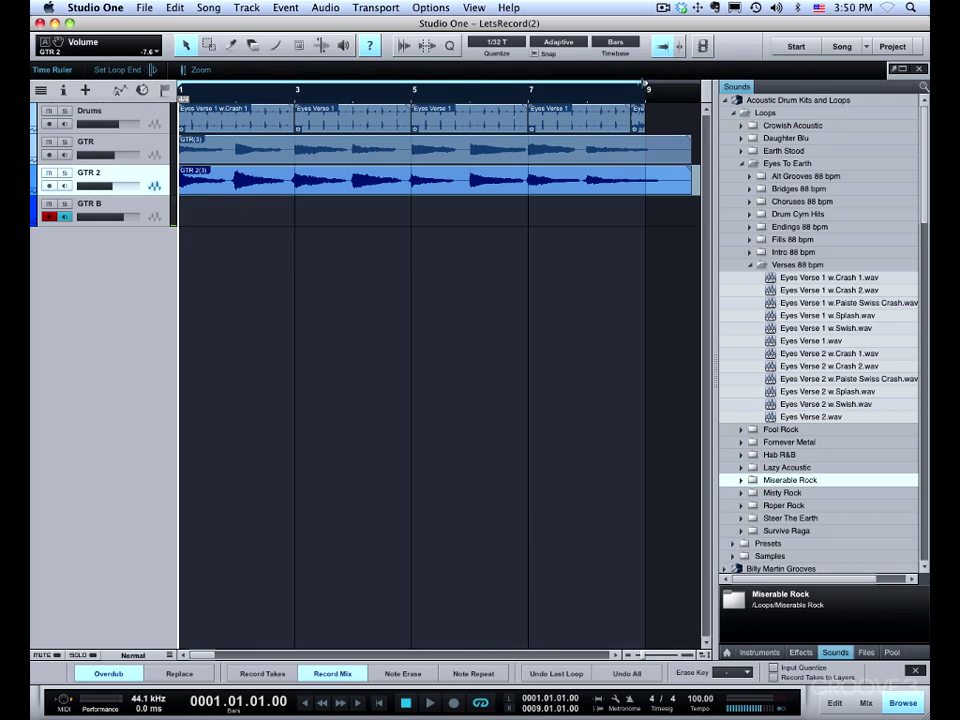
pyautogui.moveTo(645, 88); pyautogui.dragTo(181, 88)
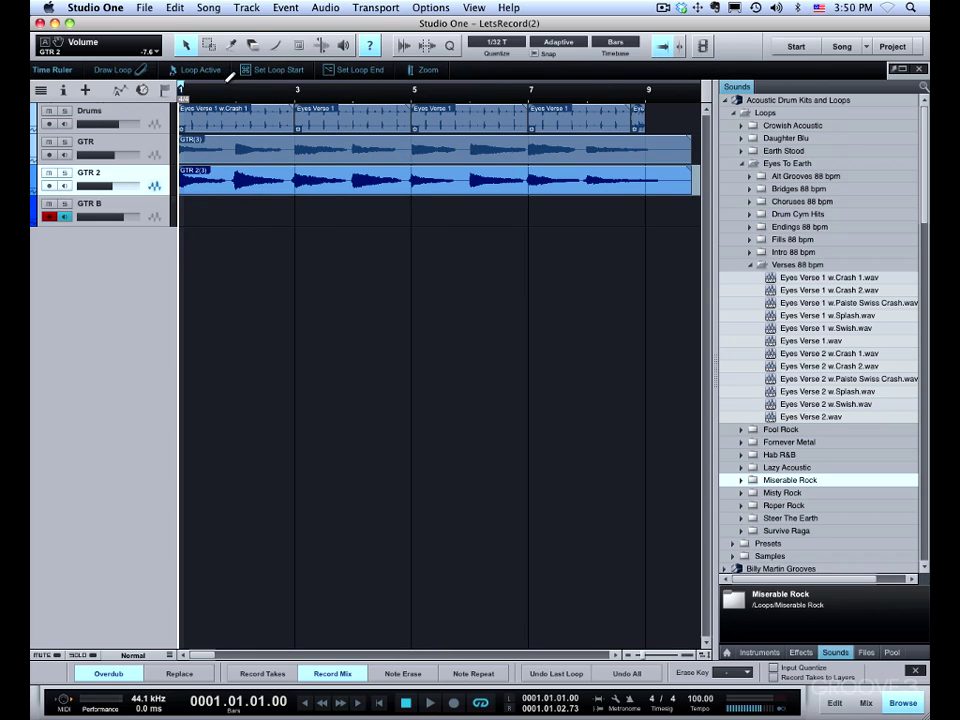
pyautogui.click(371, 47)
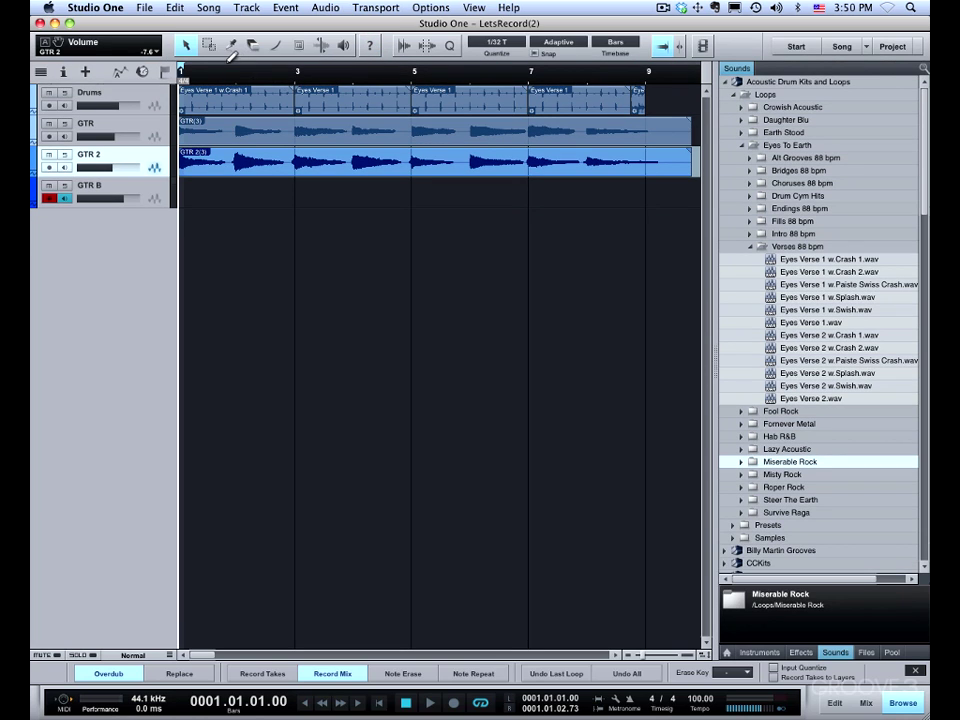
# - Set quantize to 1/4 and make the loop range span bar 1 to bar 9
pyautogui.moveTo(226, 66); pyautogui.dragTo(618, 64)
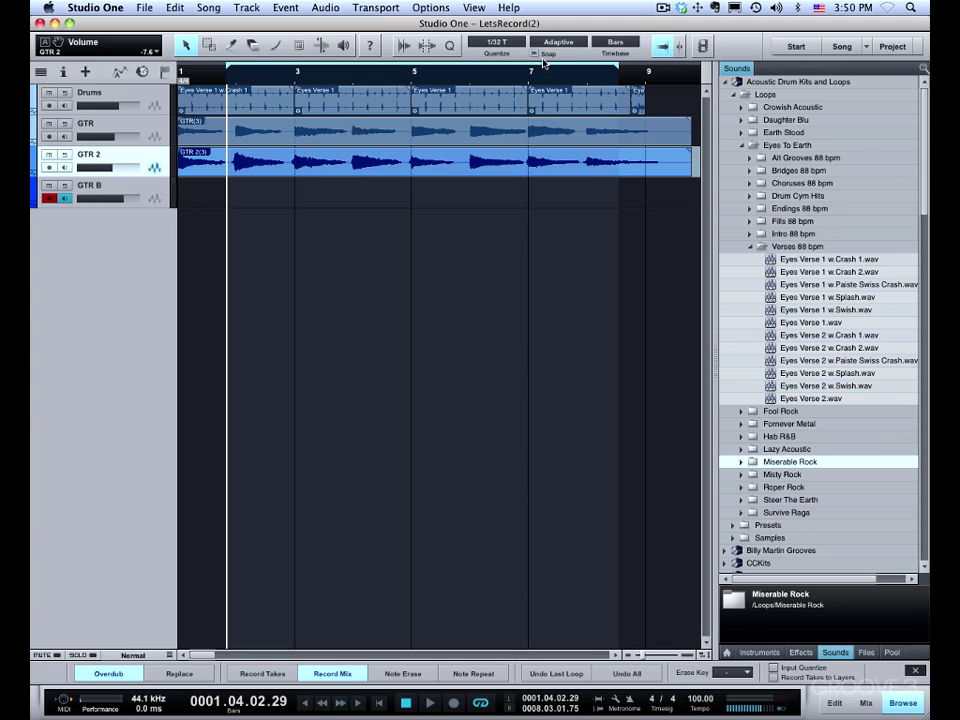
pyautogui.click(491, 44)
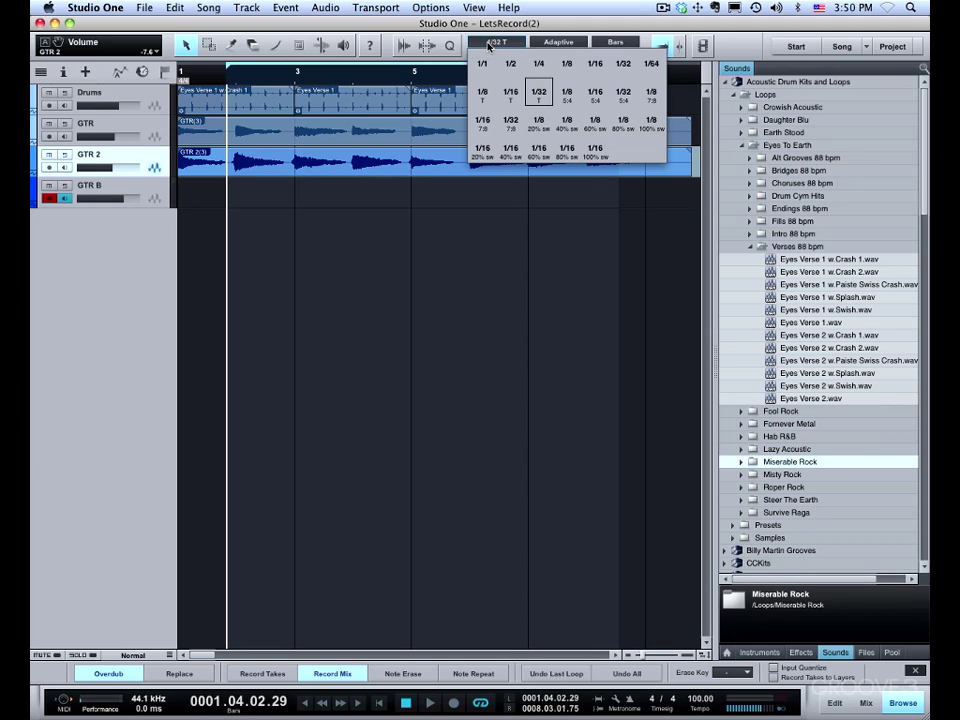
pyautogui.click(538, 64)
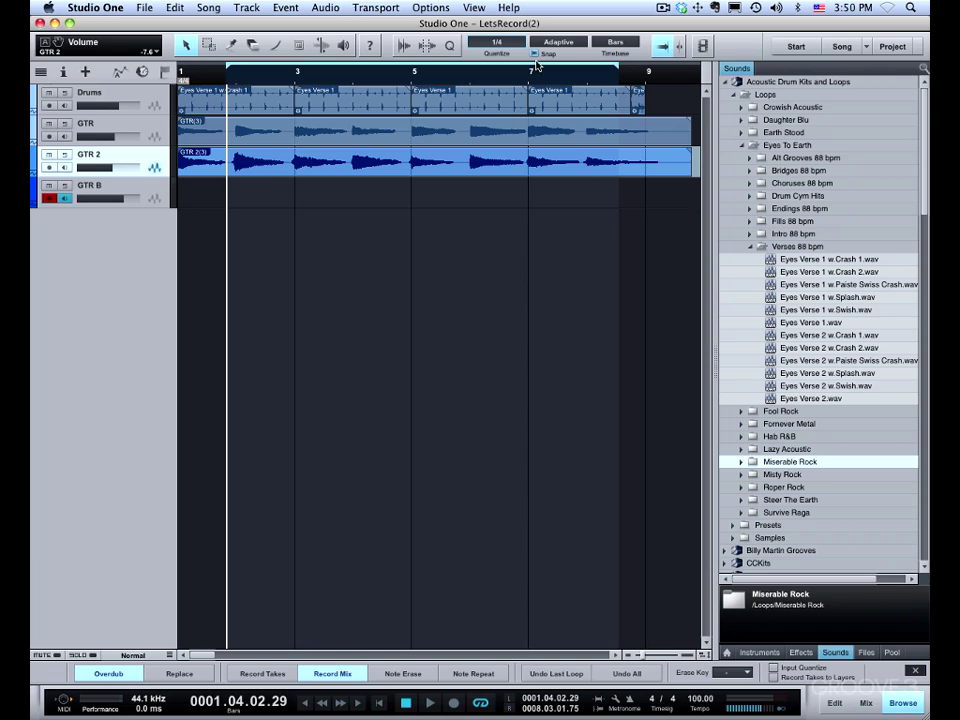
pyautogui.moveTo(620, 72); pyautogui.dragTo(648, 72)
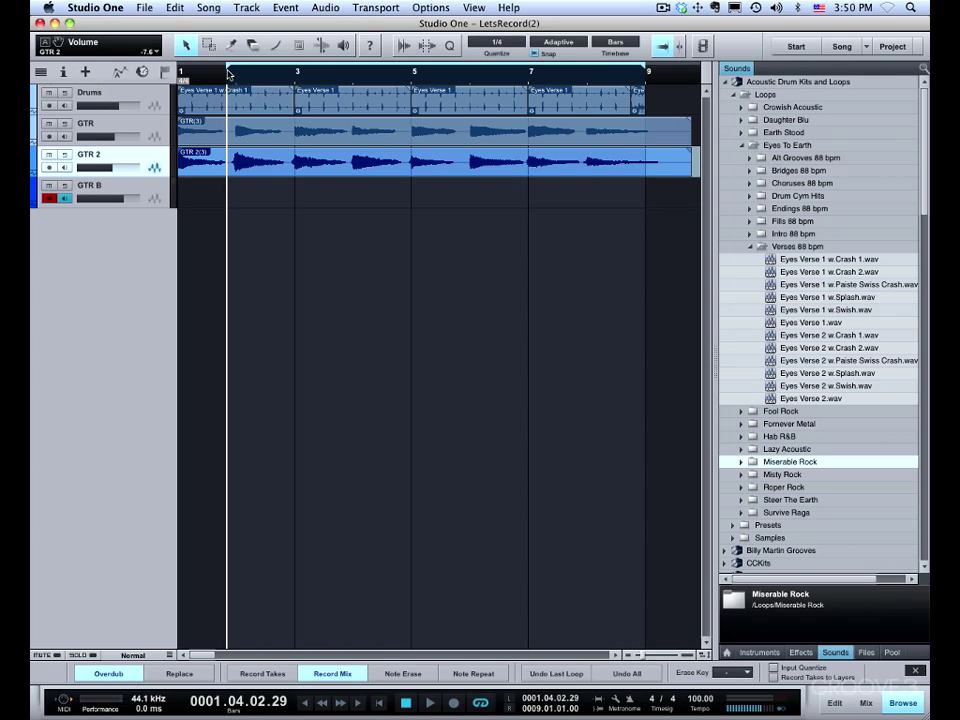
pyautogui.moveTo(226, 70); pyautogui.dragTo(181, 70)
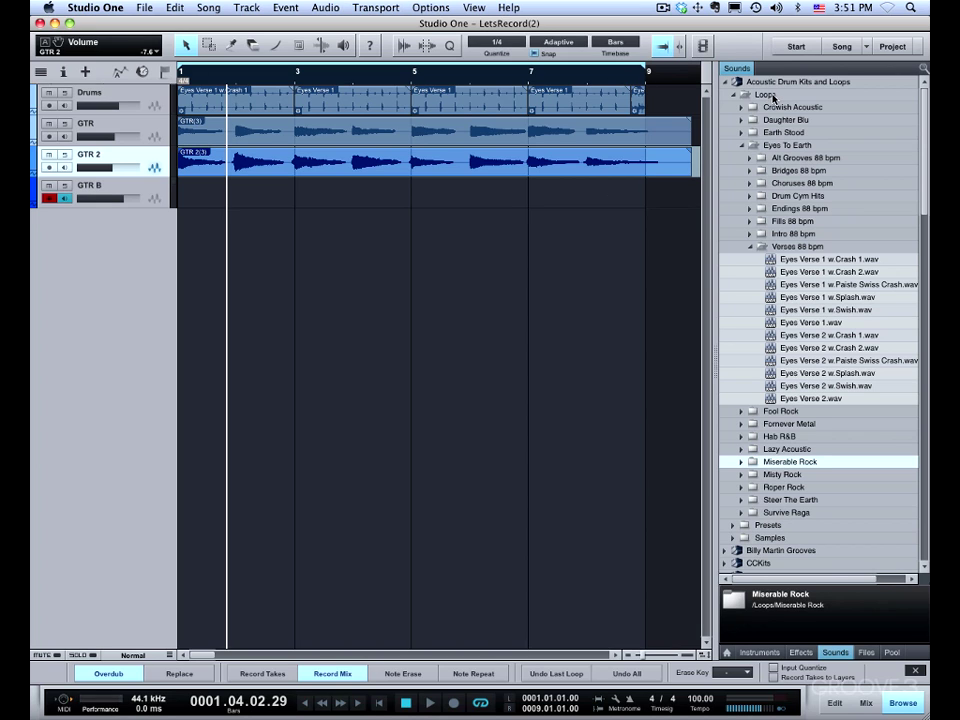
# - Preview the Eyes Verse 1 loops in the Acoustic Drum Kits and Loops folder
pyautogui.click(724, 84)
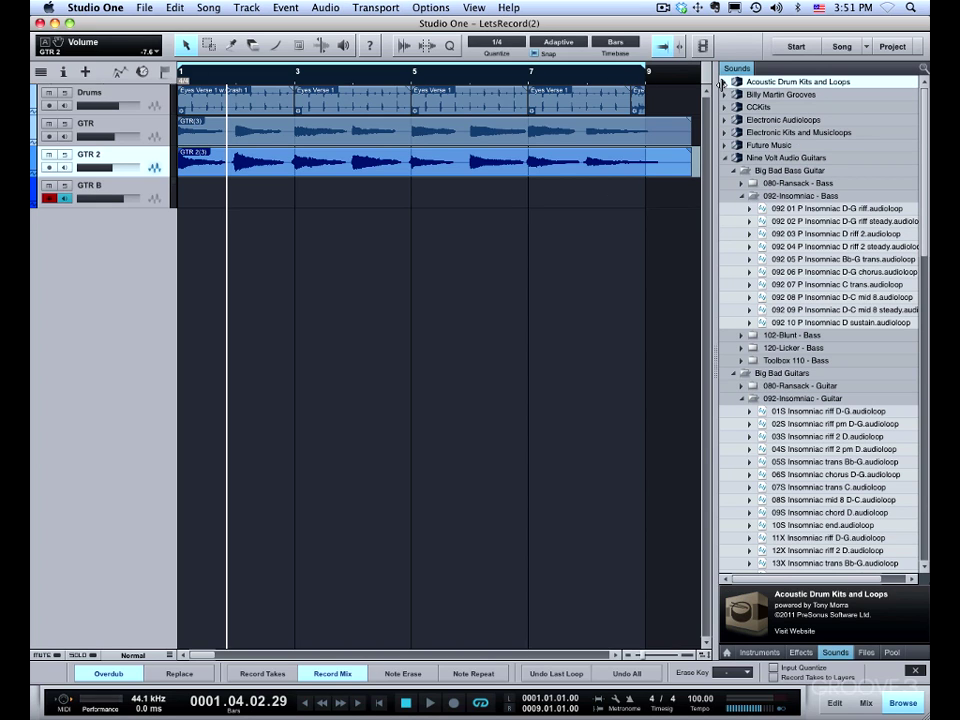
pyautogui.click(724, 84)
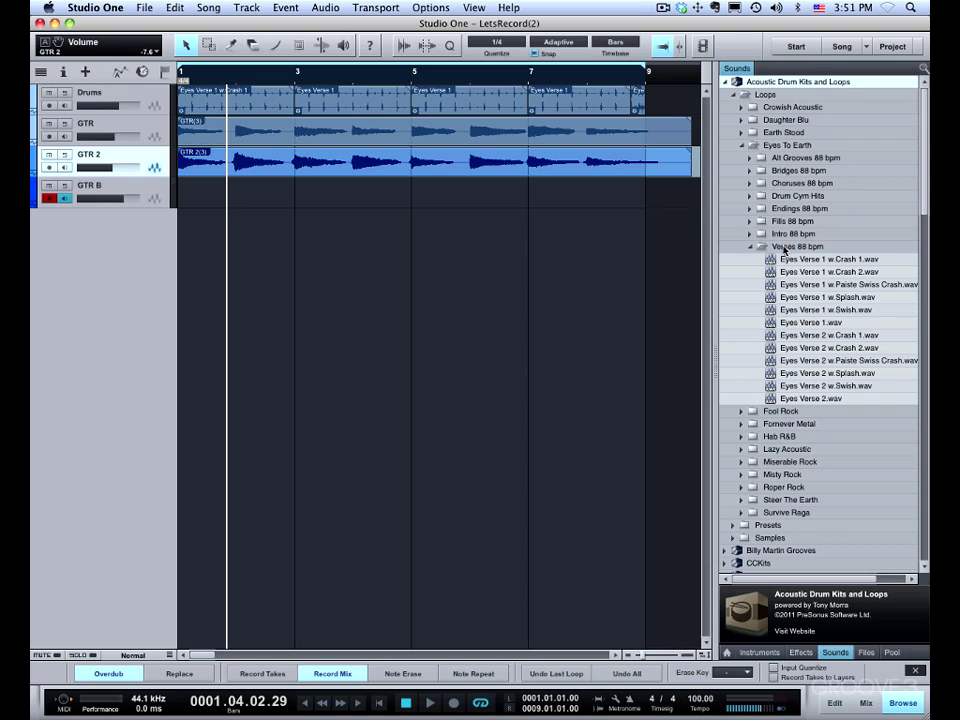
pyautogui.click(790, 322)
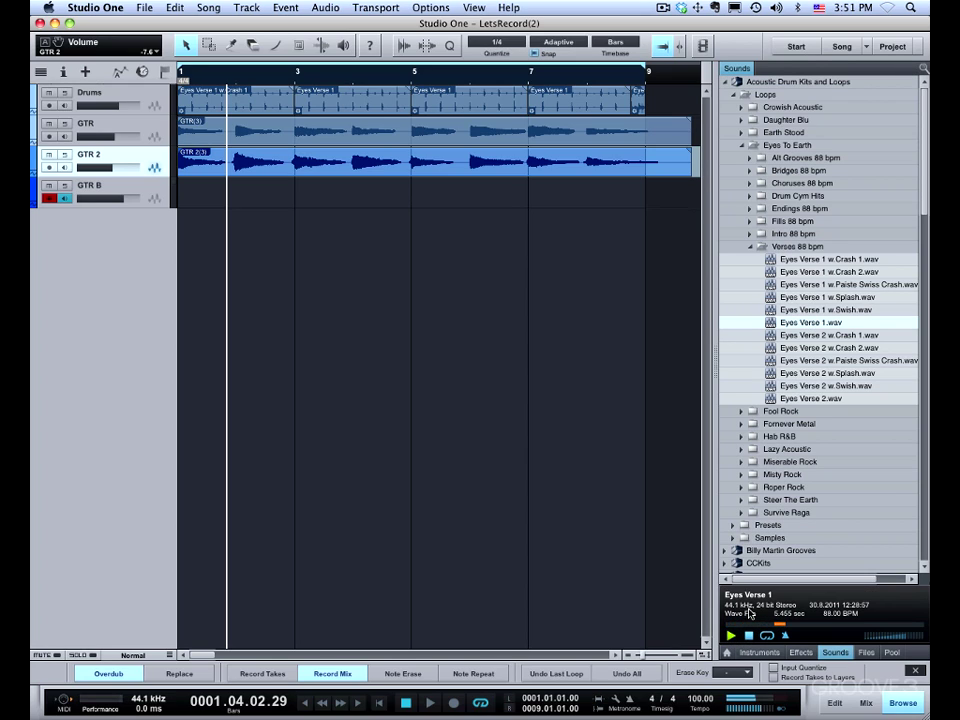
pyautogui.click(780, 259)
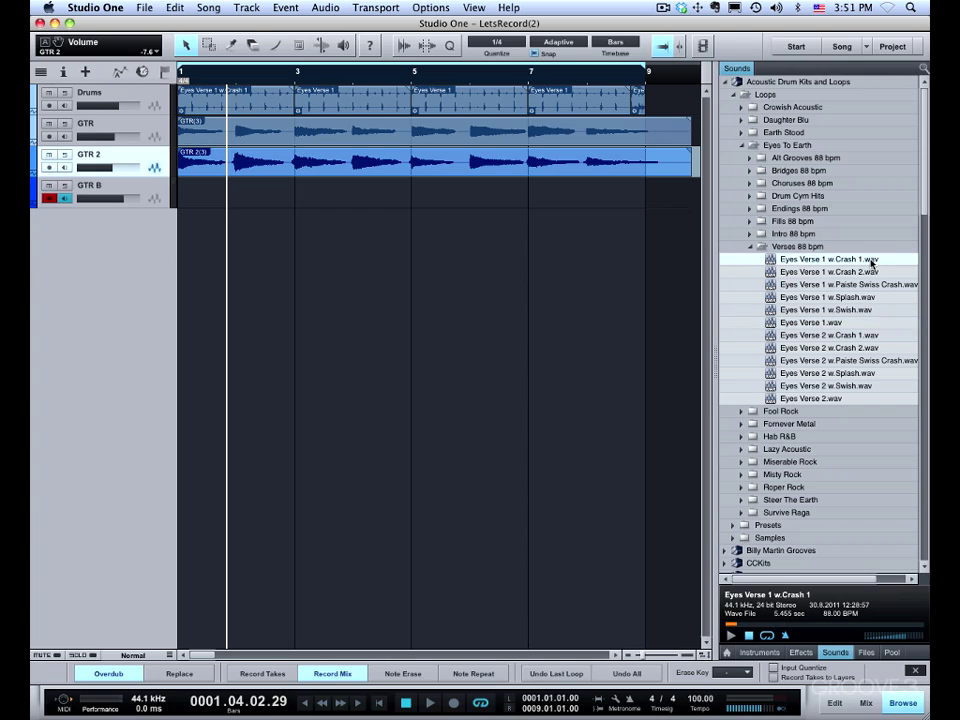
pyautogui.click(749, 636)
# - Open the Fills 88 bpm folder and preview Eyes To Earth Fill 1
pyautogui.click(750, 221)
pyautogui.click(790, 233)
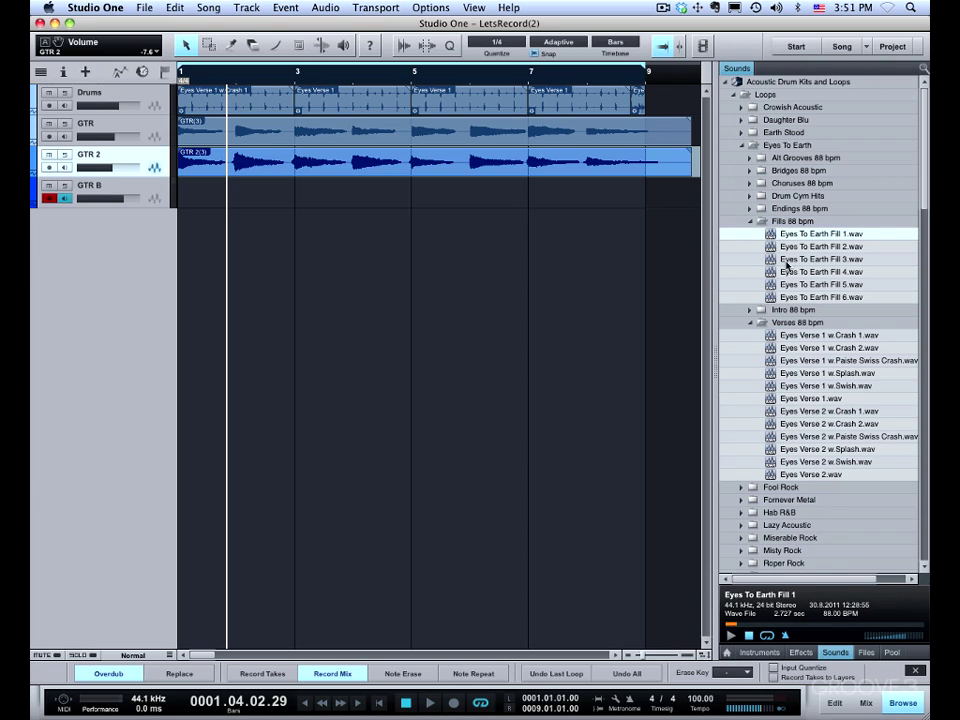
pyautogui.click(731, 637)
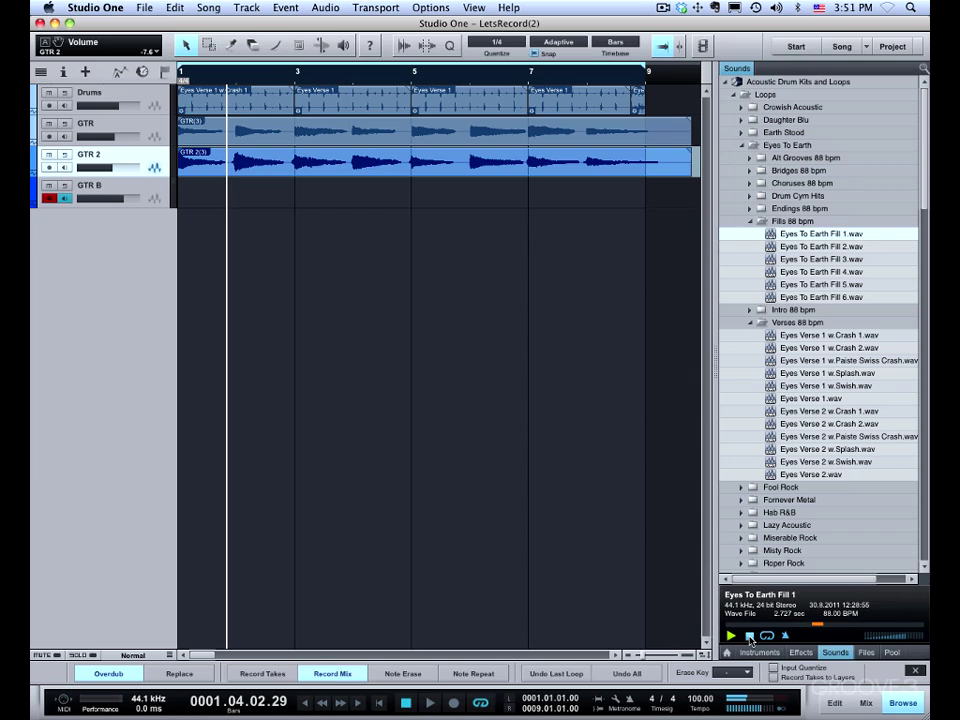
pyautogui.click(750, 637)
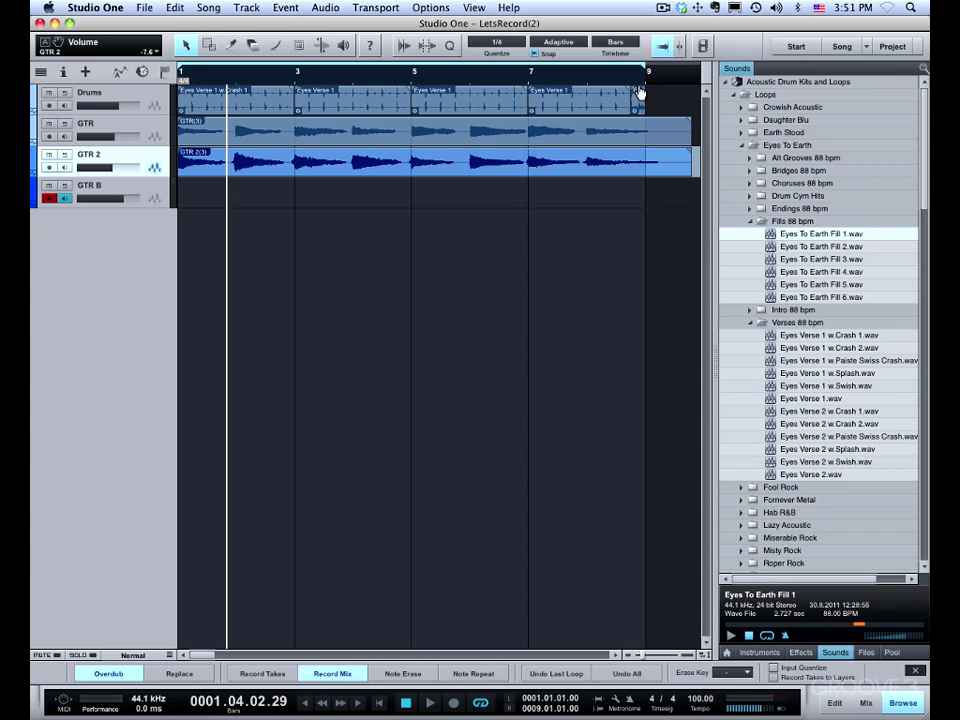
# - Play the song from bar 7 beat 3, then stop playback
pyautogui.click(557, 80)
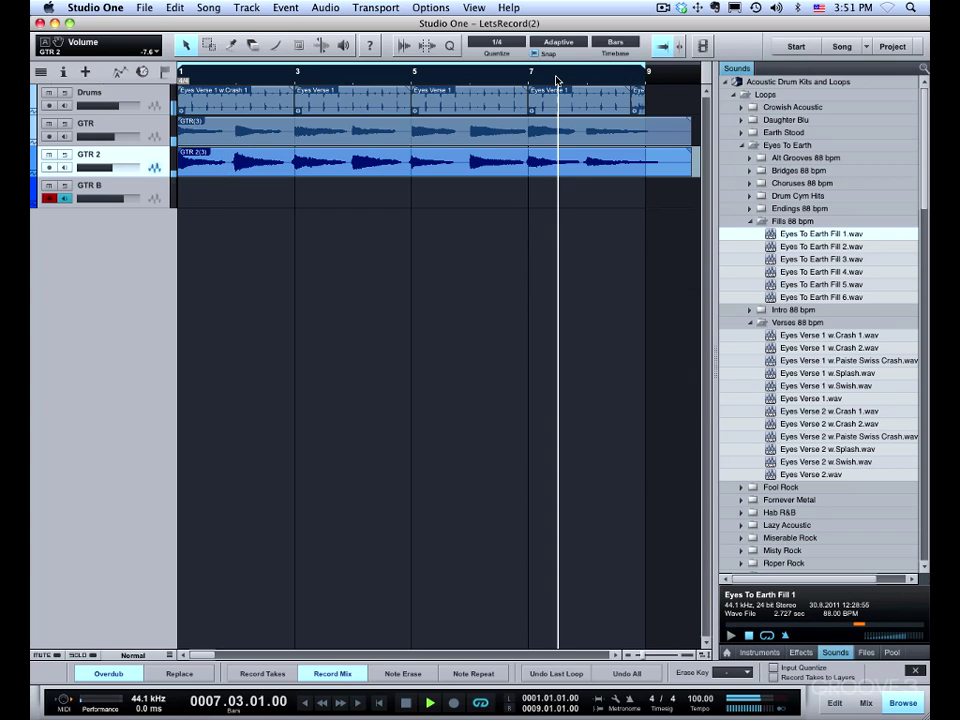
pyautogui.press('space')
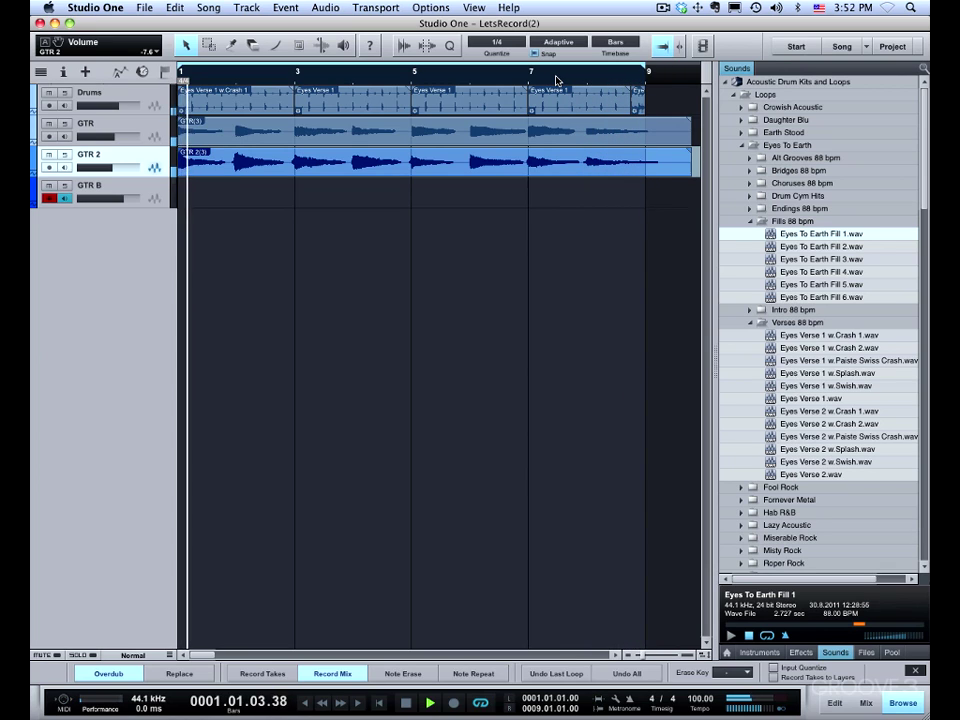
pyautogui.press('space')
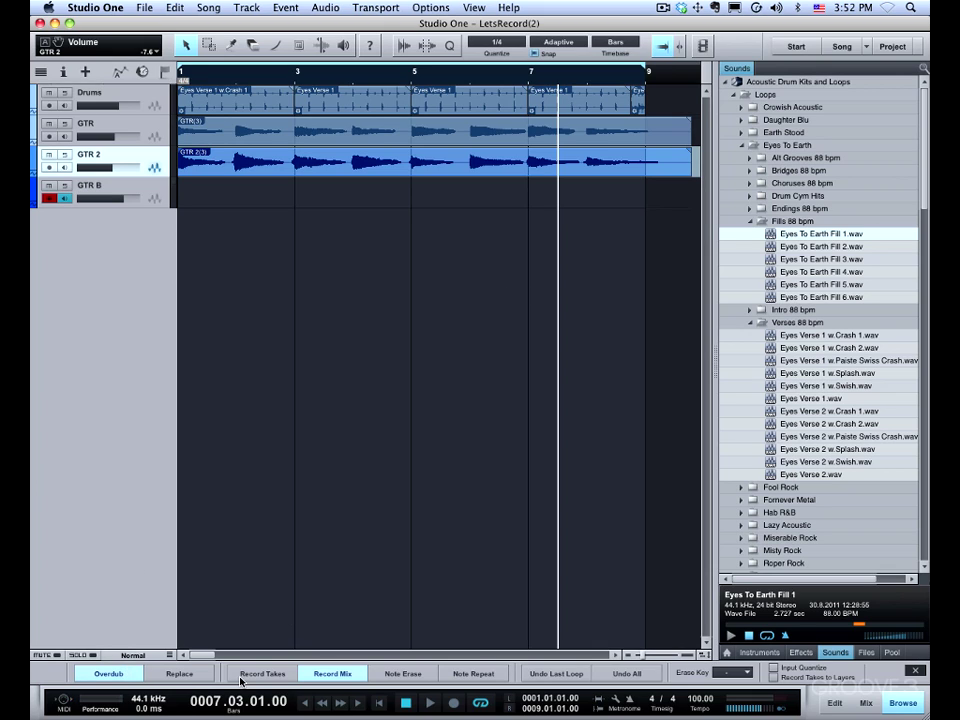
# - Switch the Record Panel to takes with Record Takes to Layers on, then return to bar 1
pyautogui.click(916, 671)
pyautogui.click(475, 8)
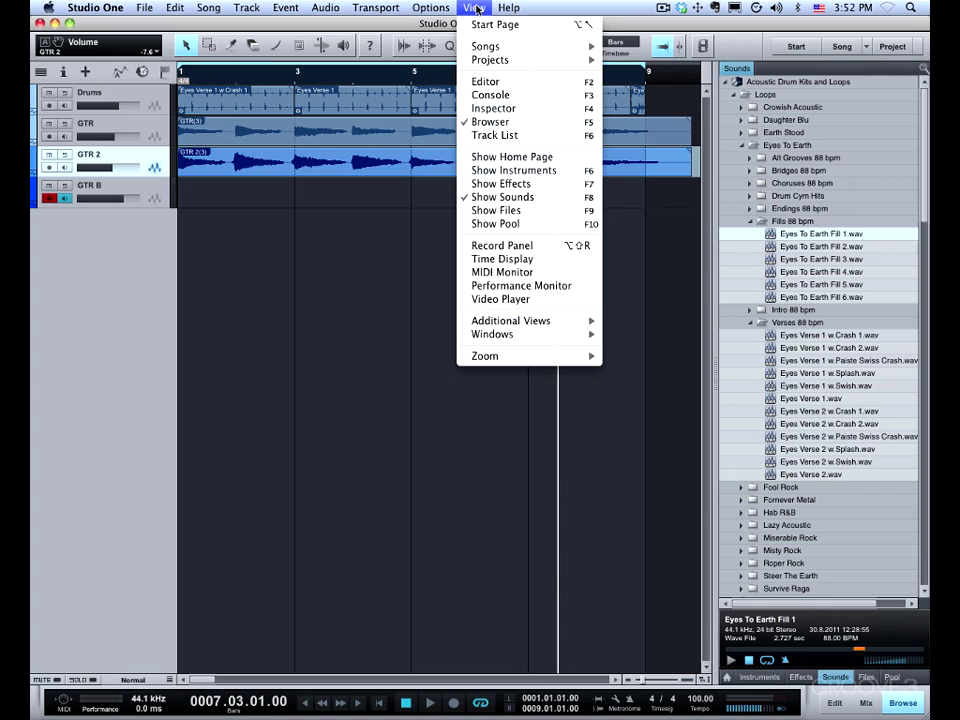
pyautogui.click(503, 246)
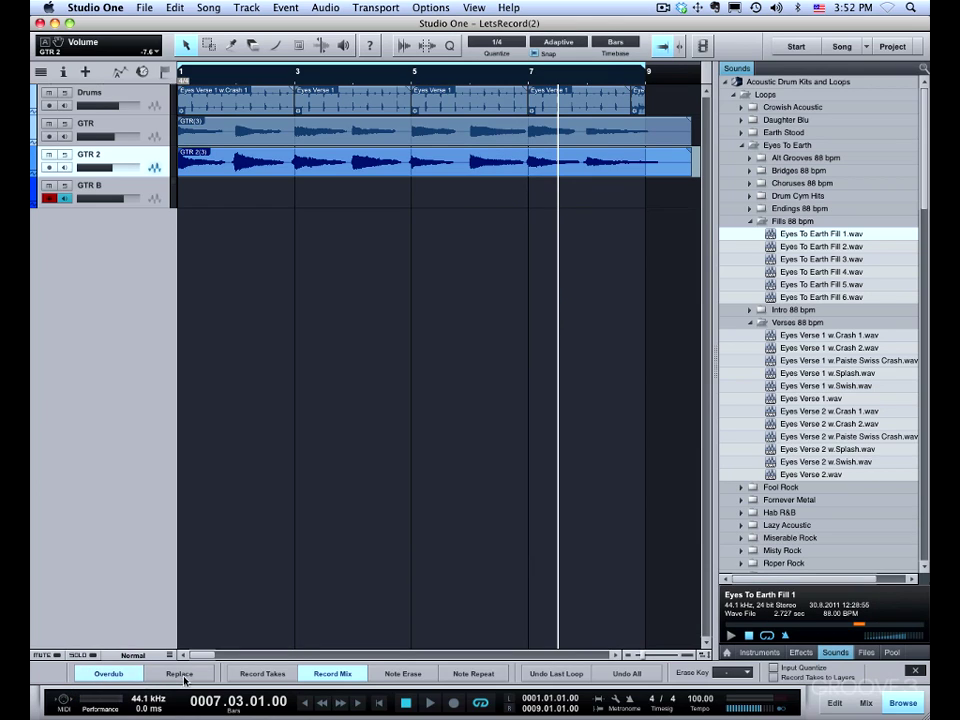
pyautogui.click(257, 677)
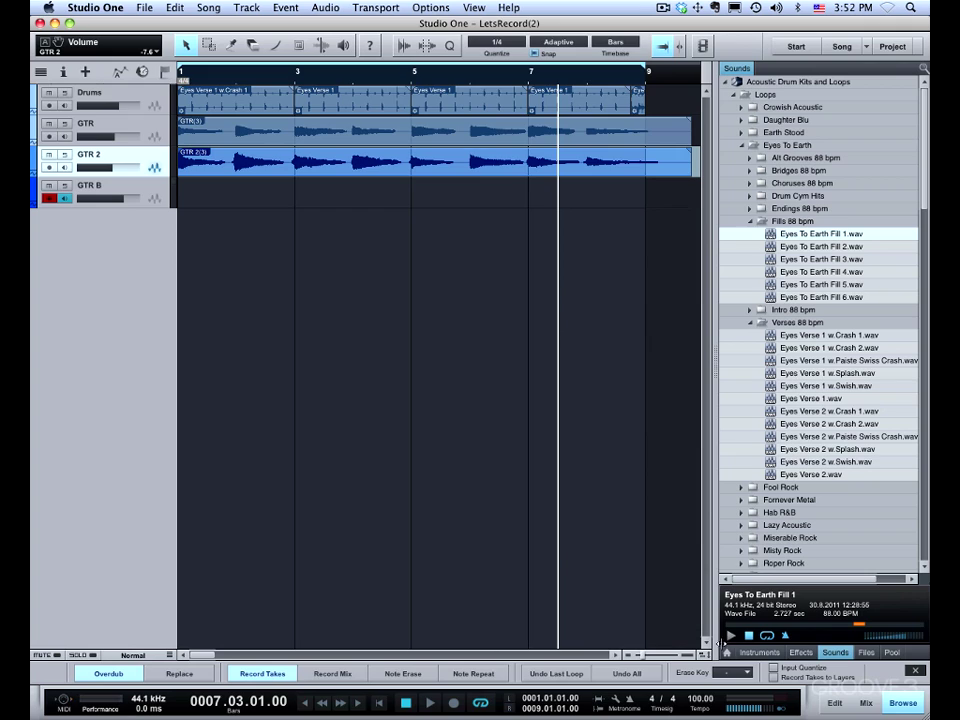
pyautogui.click(773, 679)
pyautogui.press('Home')
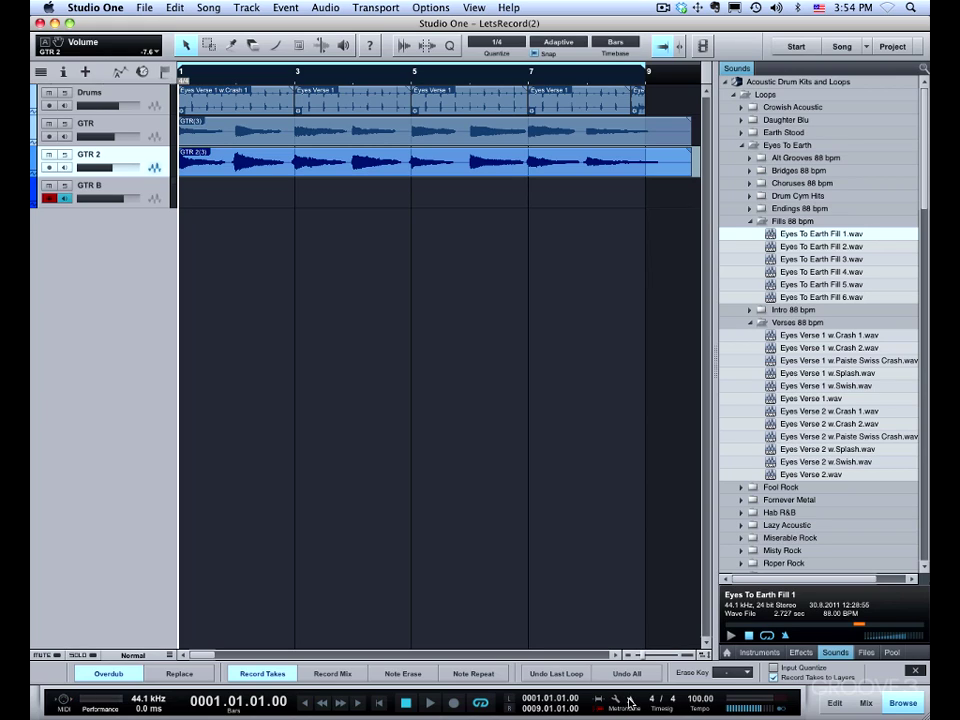
# - Loop-record four guitar passes on GTR B with pre-roll, capturing Take 1 to Take 4
pyautogui.press('space')
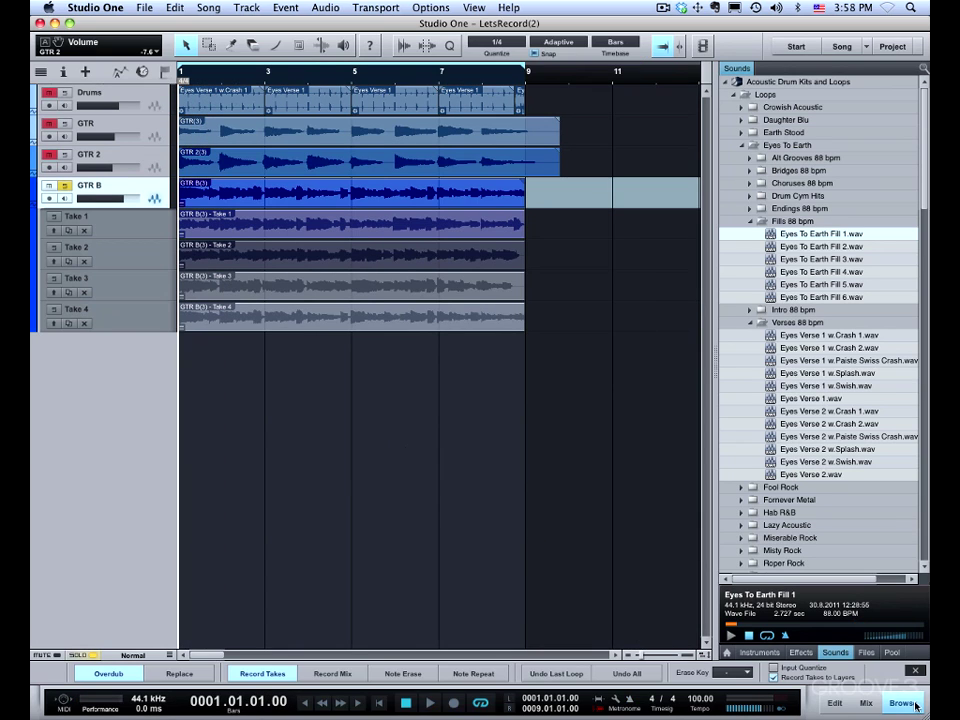
# - Close the sound browser and zoom in on the GTR B take layers
pyautogui.click(854, 655)
pyautogui.scroll(5, 293, 103)
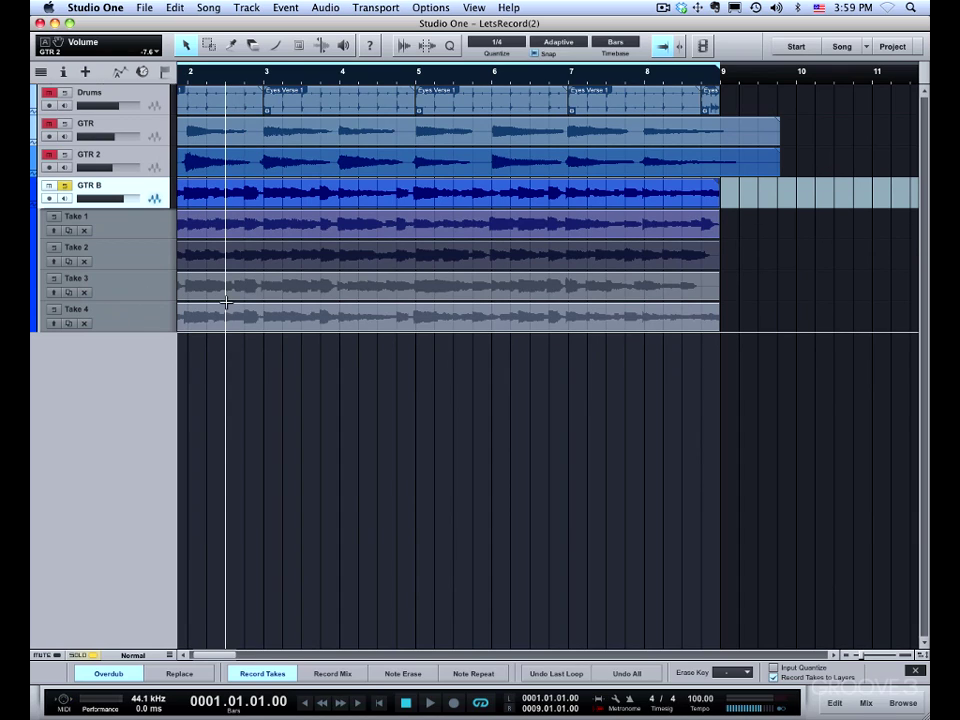
pyautogui.click(53, 234)
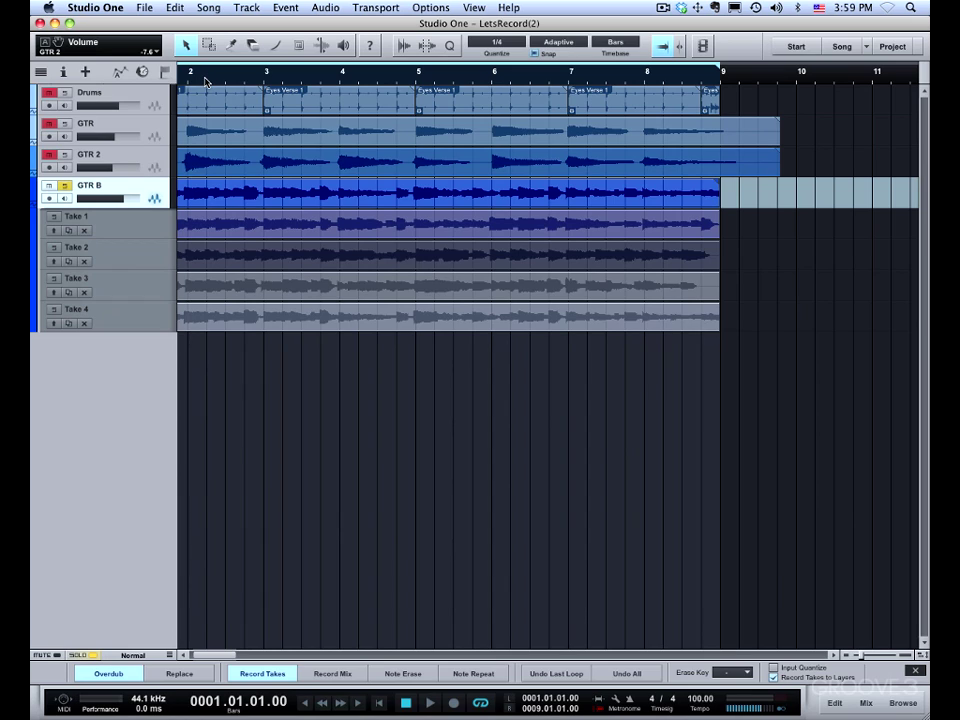
# - During playback, activate takes one through four in turn, ending on the original Layer 1
pyautogui.press('space')
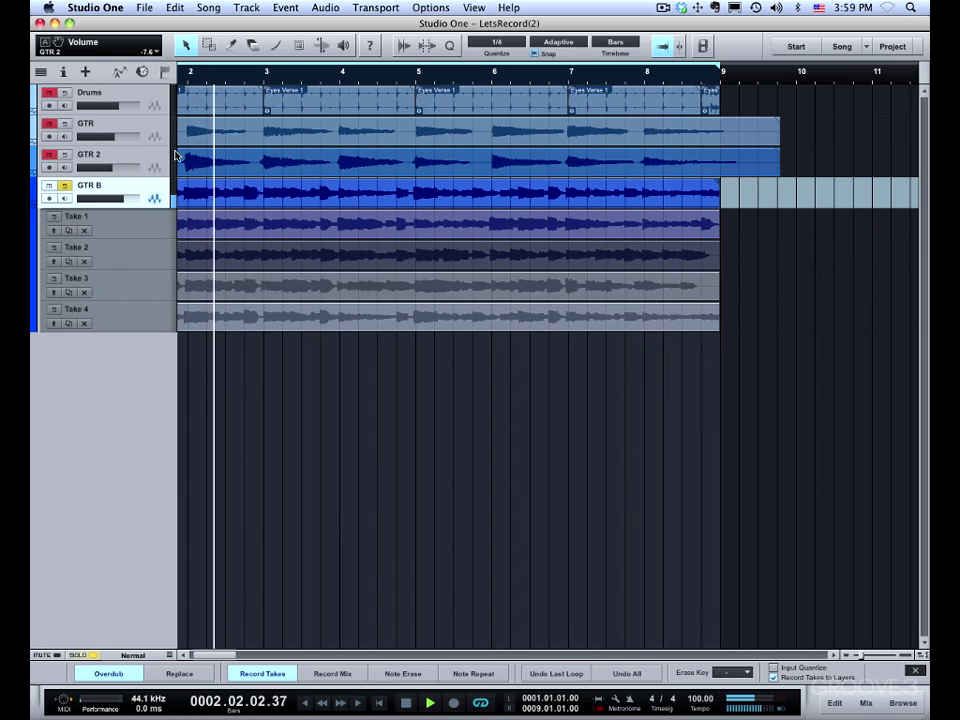
pyautogui.click(54, 233)
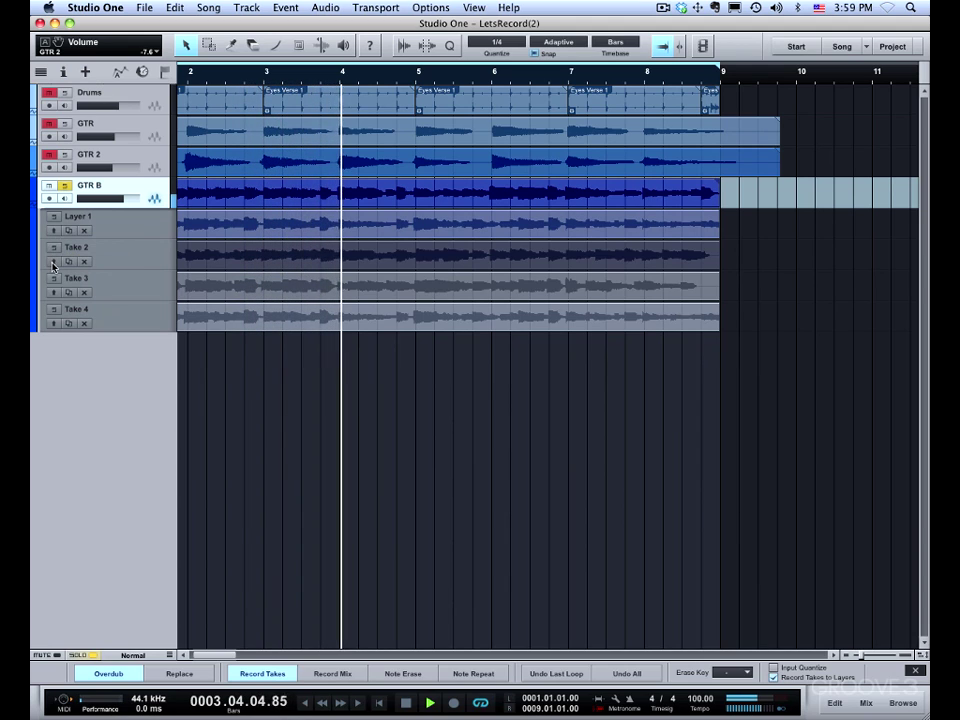
pyautogui.click(53, 261)
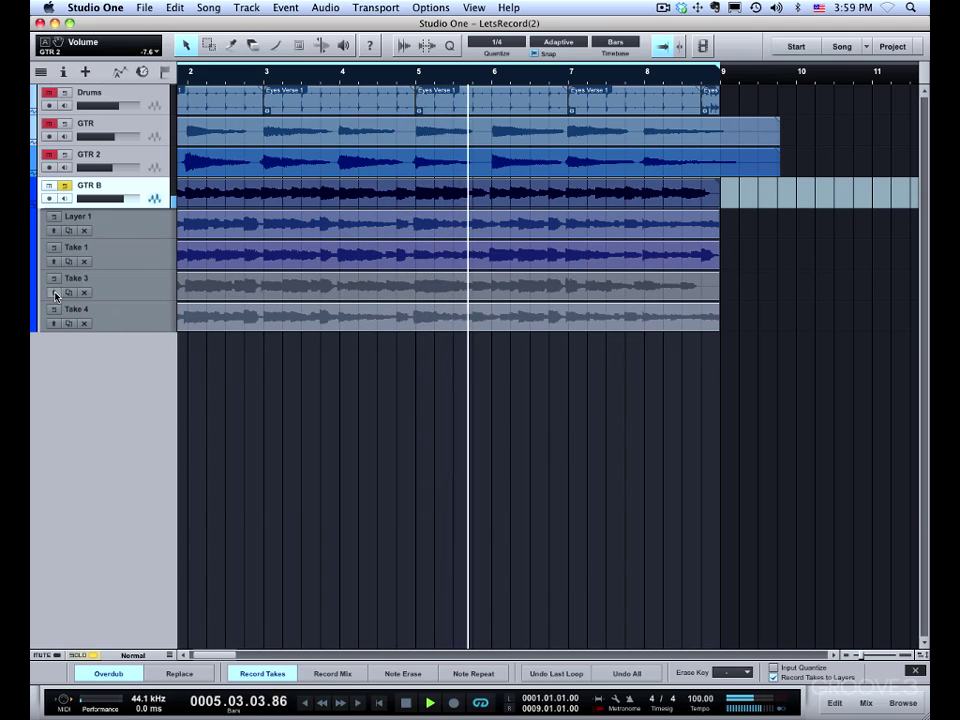
pyautogui.click(53, 292)
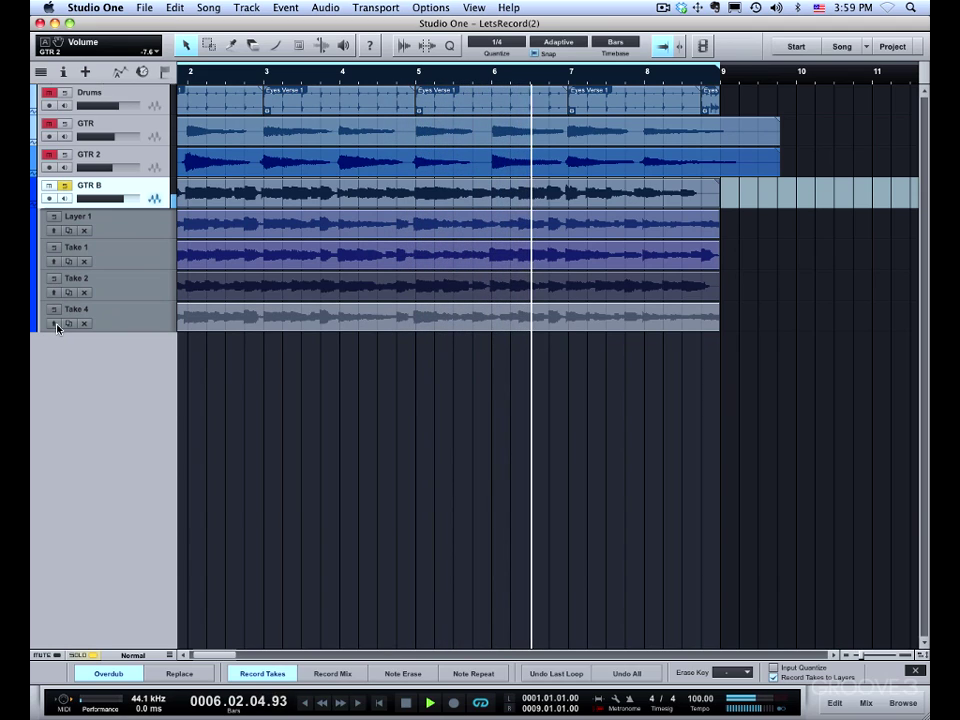
pyautogui.click(54, 324)
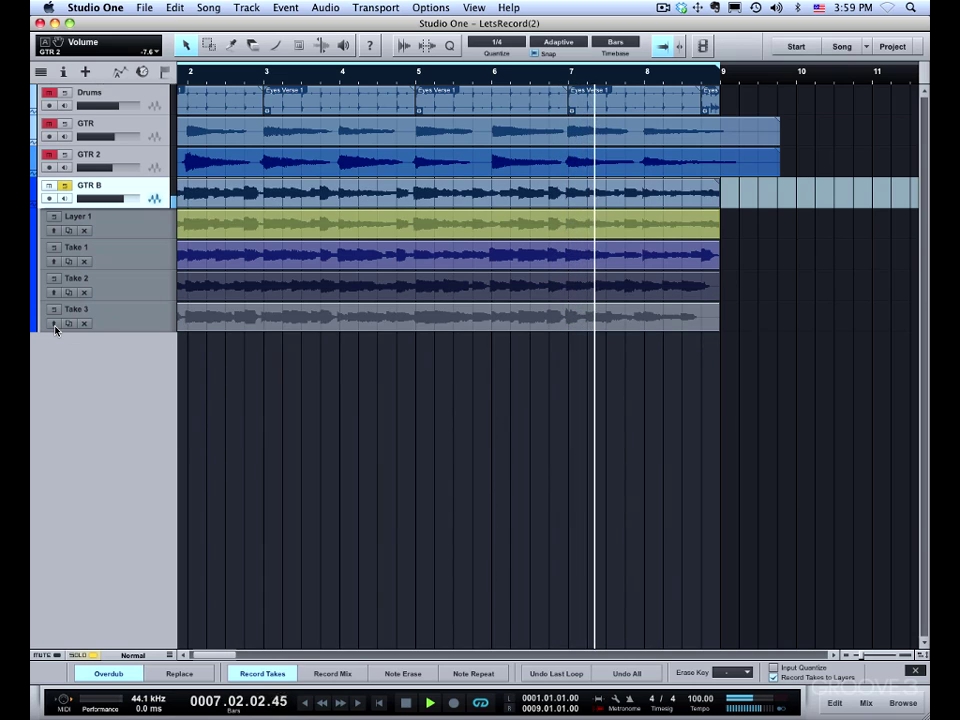
pyautogui.click(54, 231)
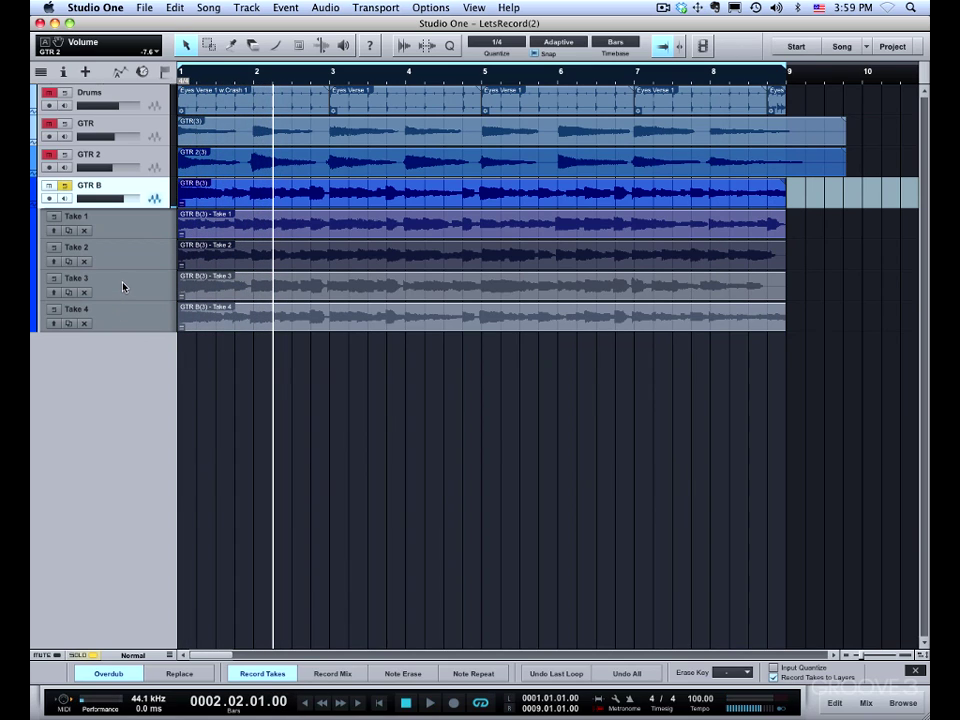
# - Play GTR B with Take 3, then Take 4 active, nudging its volume to -2.5 dB
pyautogui.click(53, 292)
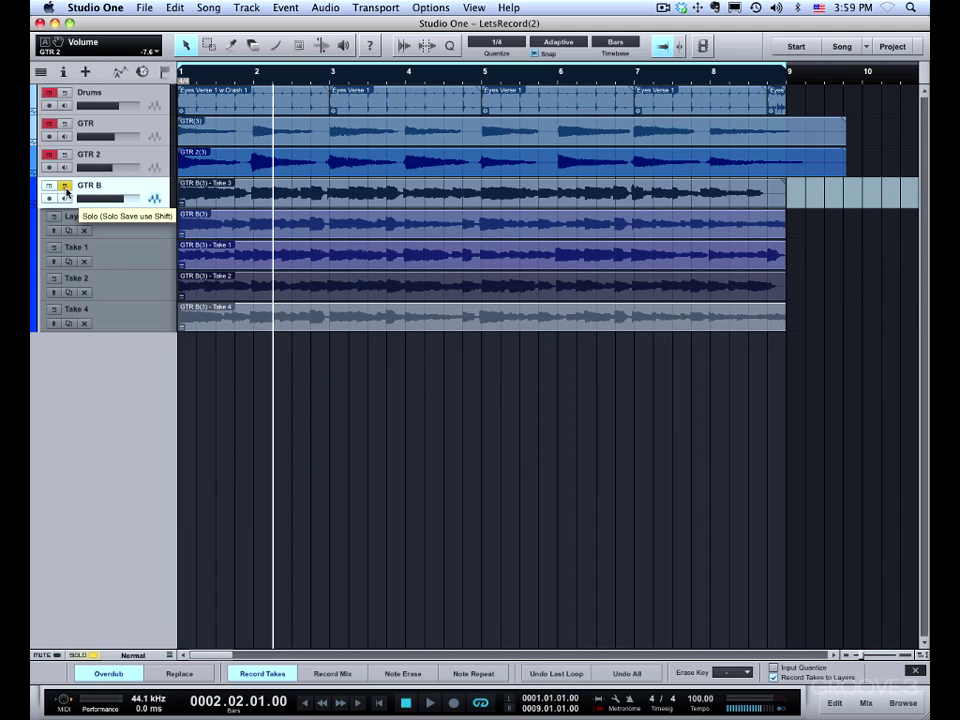
pyautogui.press('space')
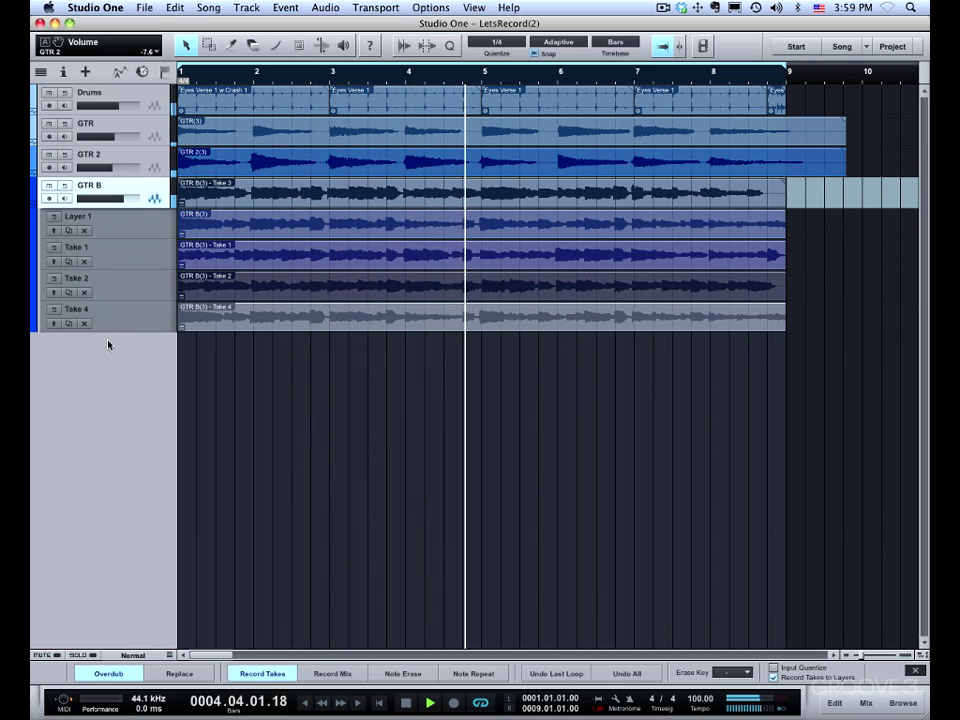
pyautogui.click(54, 324)
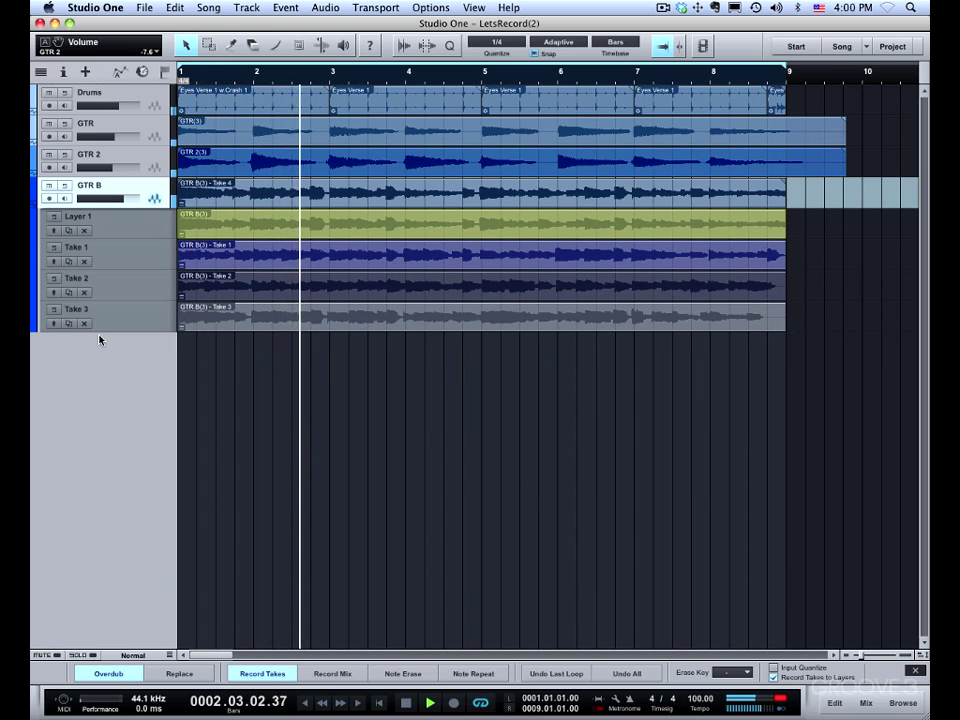
pyautogui.moveTo(116, 201); pyautogui.dragTo(122, 202)
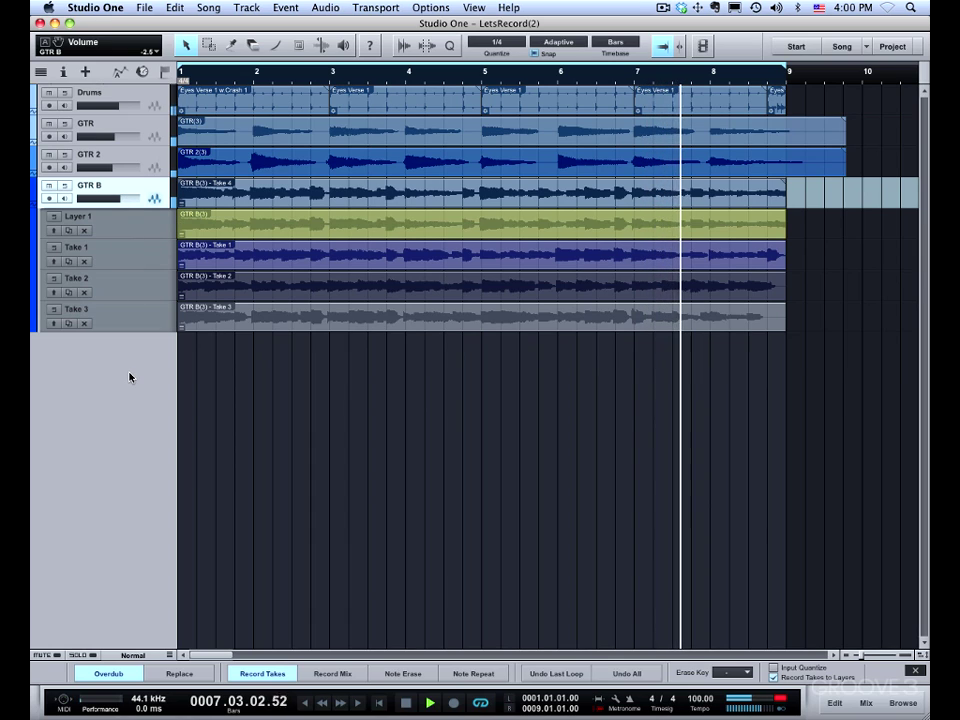
pyautogui.press('space')
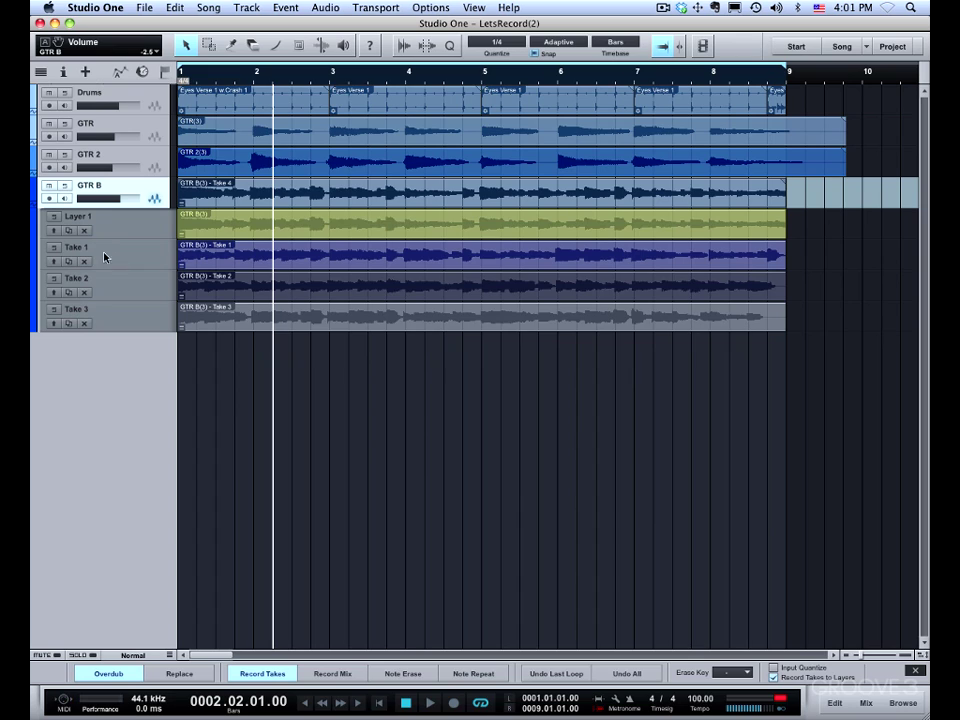
# - Turn off Expand Layers on GTR B and open the track inspector
pyautogui.rightClick(112, 190)
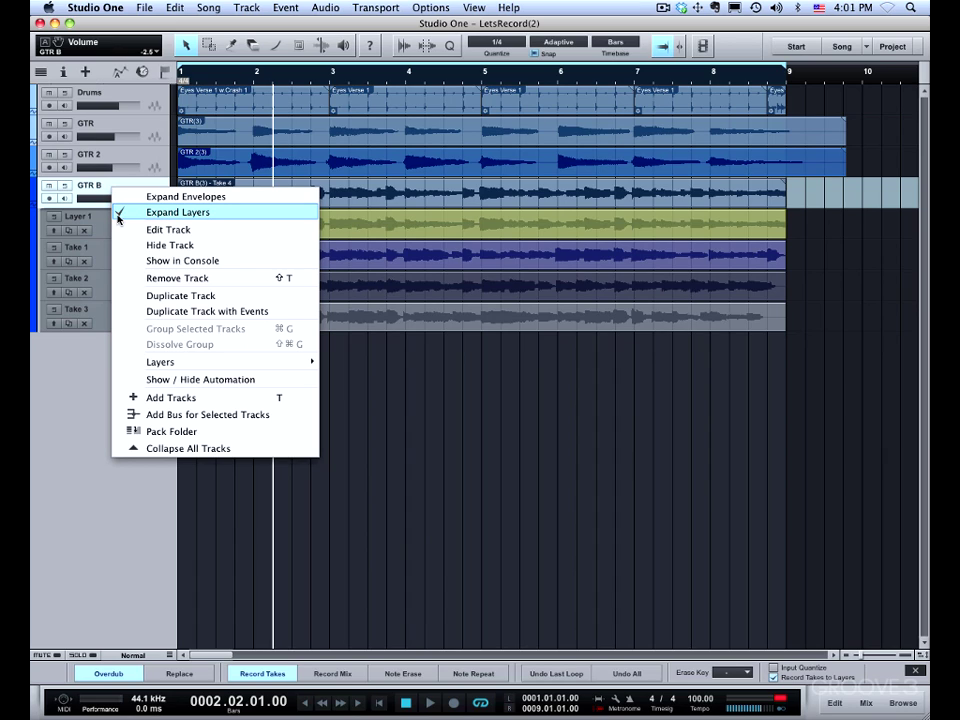
pyautogui.click(138, 214)
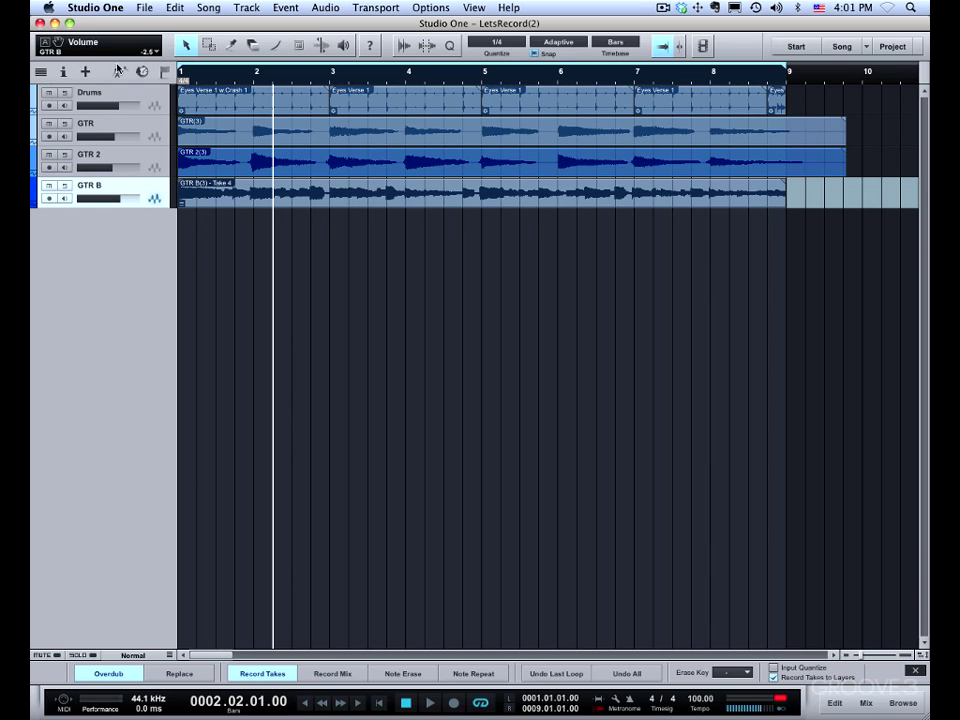
pyautogui.click(63, 72)
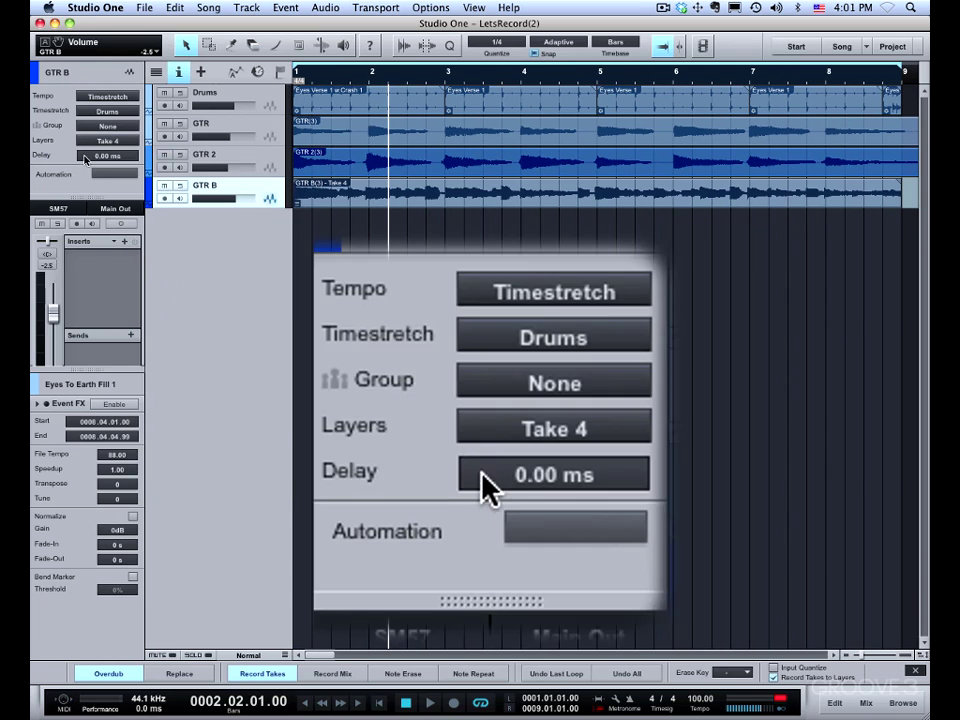
# - Choose Take 3 as GTR B's active layer from the inspector's Layers list
pyautogui.click(95, 142)
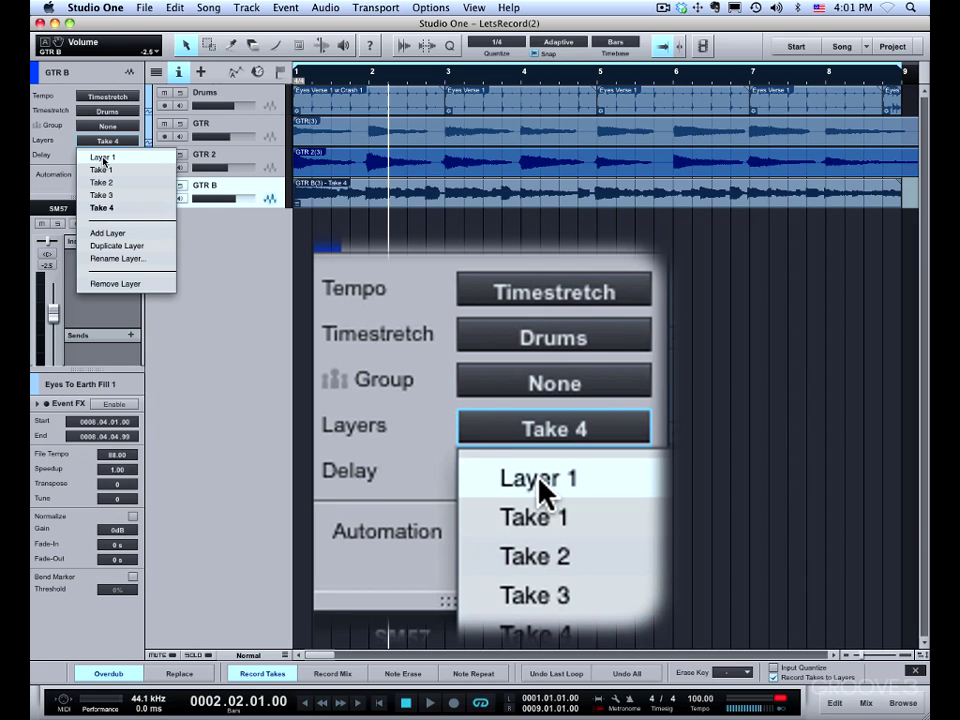
pyautogui.click(101, 157)
pyautogui.click(107, 141)
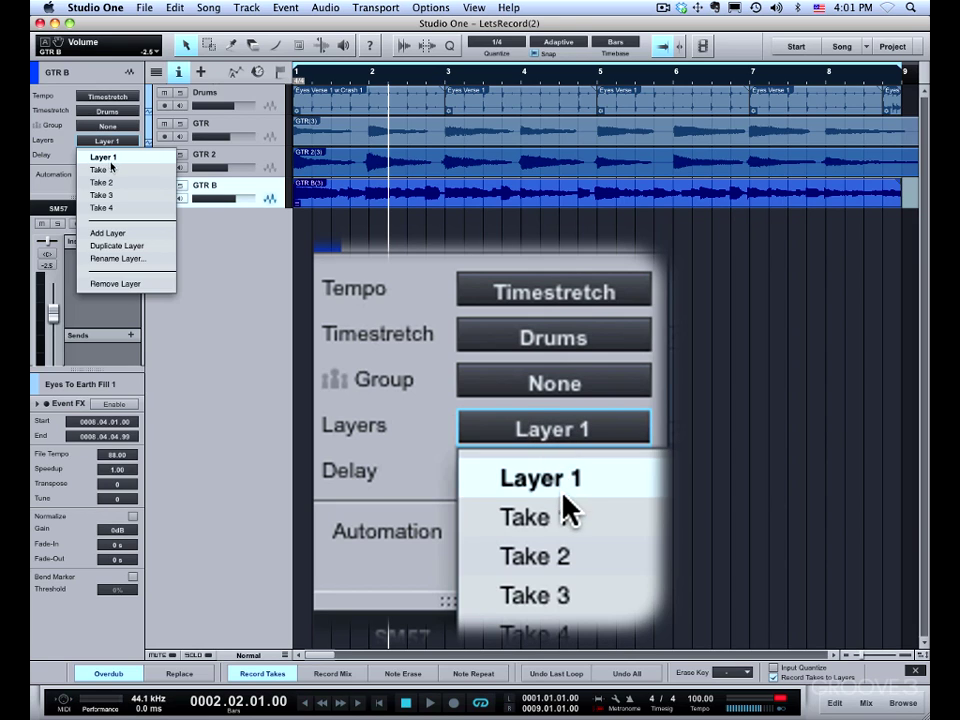
pyautogui.press('Escape')
pyautogui.click(108, 142)
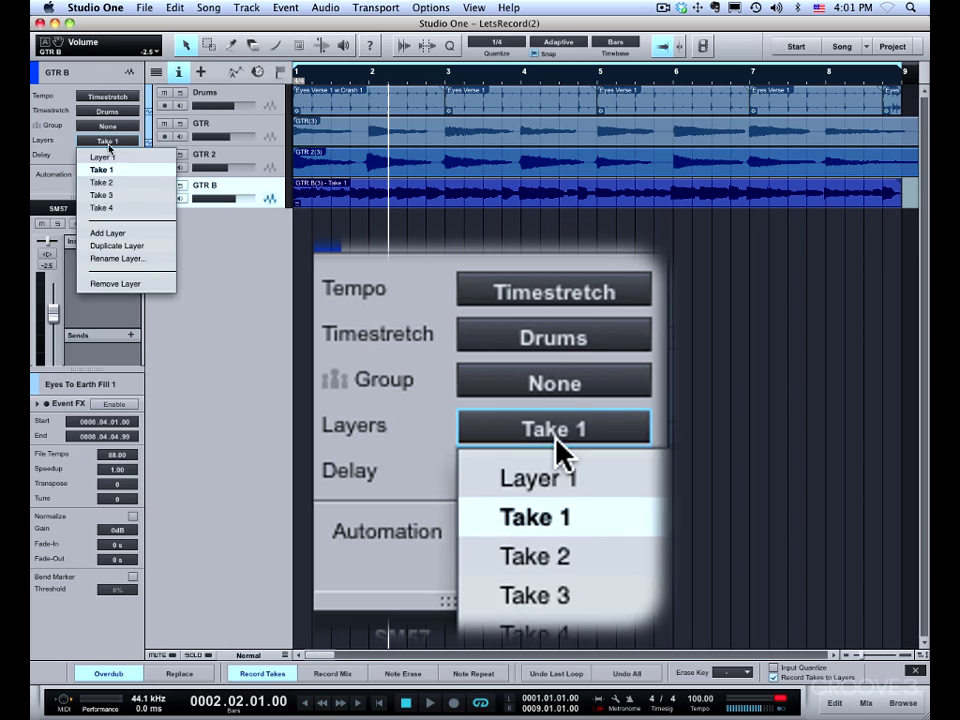
pyautogui.click(114, 195)
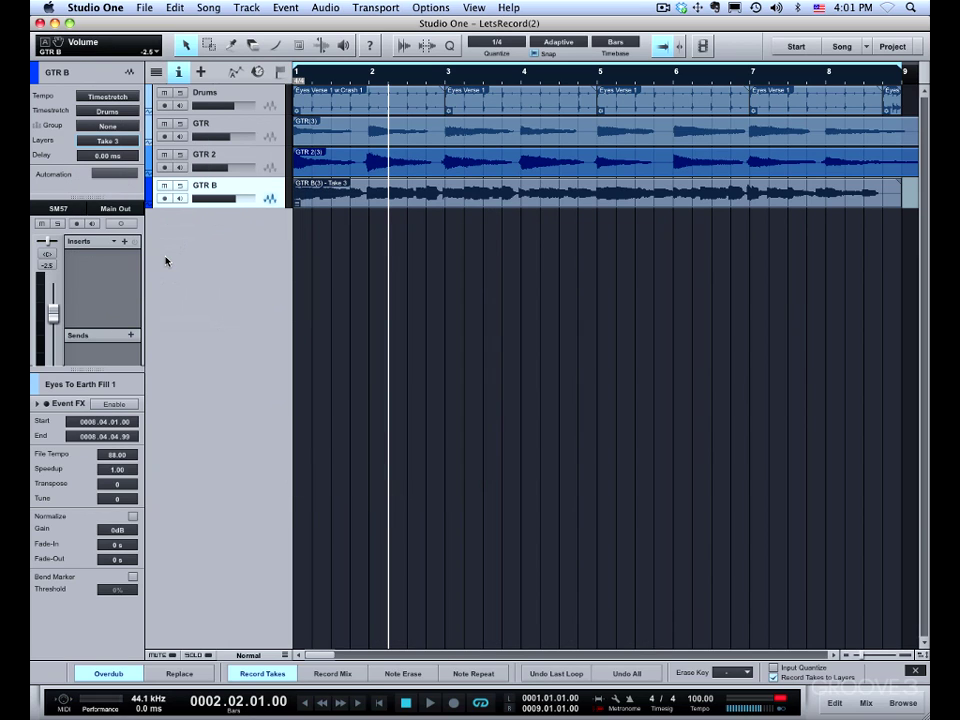